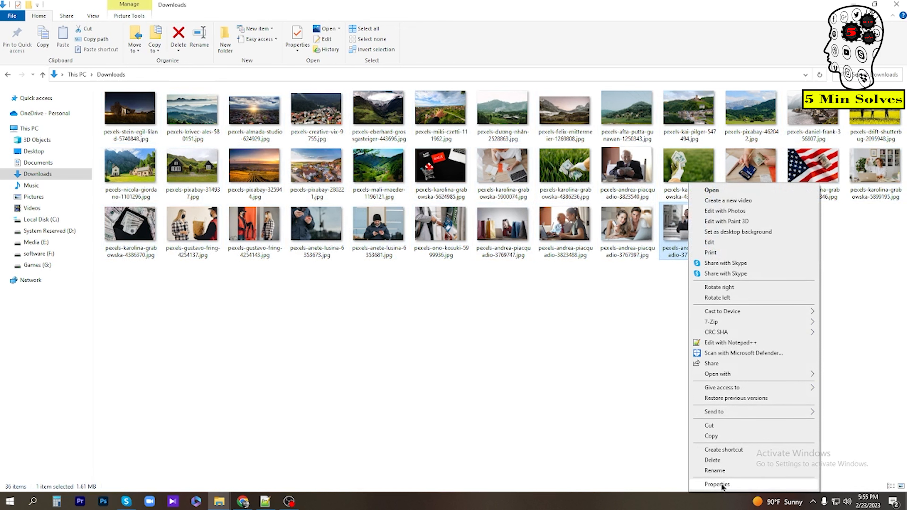
Step: Check the file size of the last photo in the Downloads folder in its properties
left_click(718, 484)
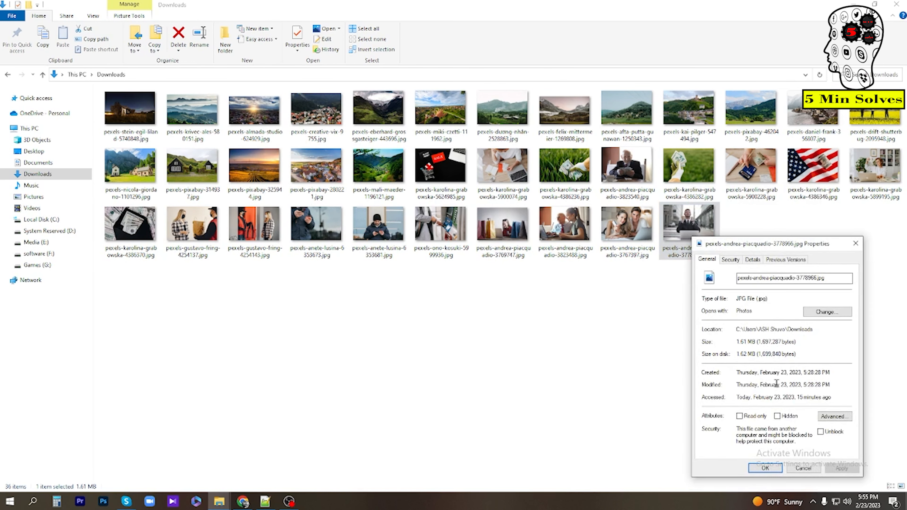
left_click_drag(766, 244, 392, 126)
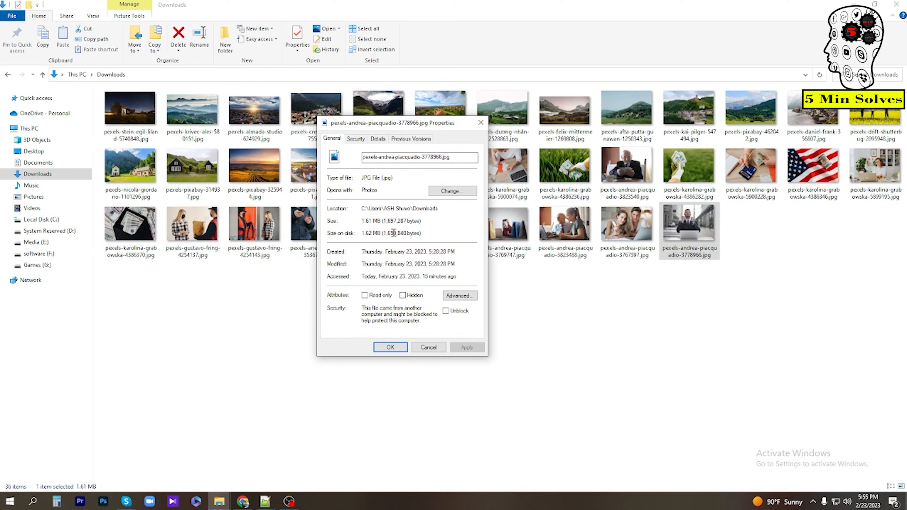
left_click(481, 123)
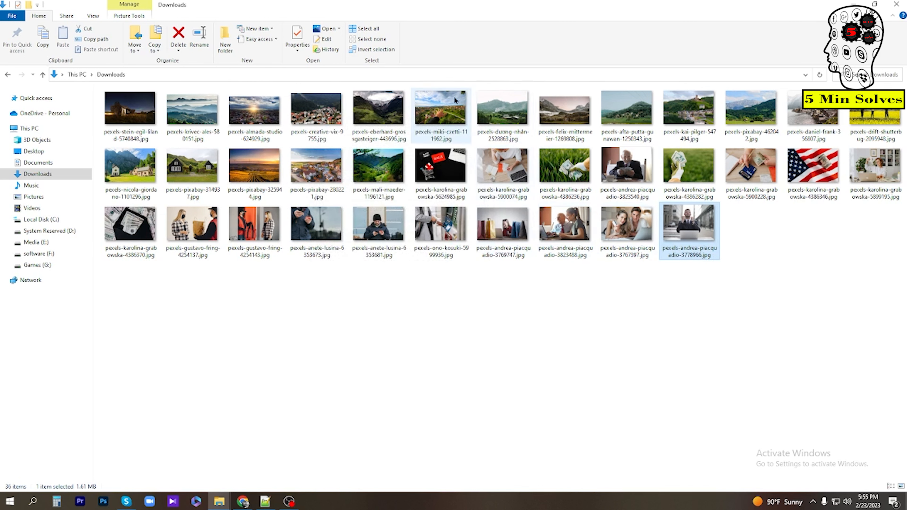
Step: Check the file properties of the green hills photo whose name ends in 2528863
right_click(493, 115)
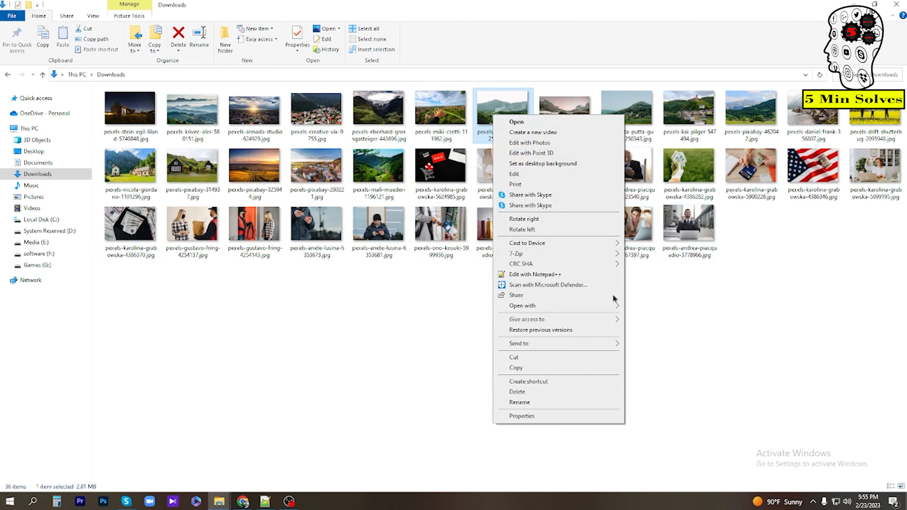
left_click(544, 405)
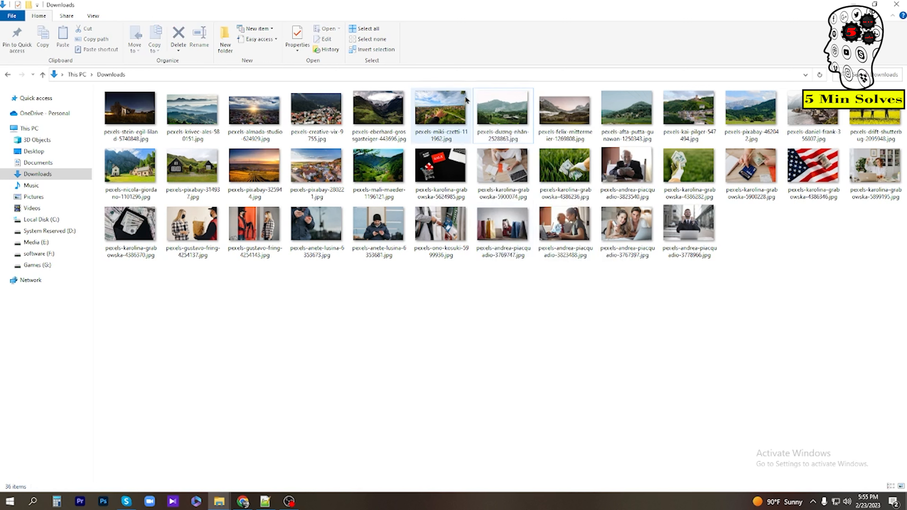
right_click(506, 106)
left_click(546, 407)
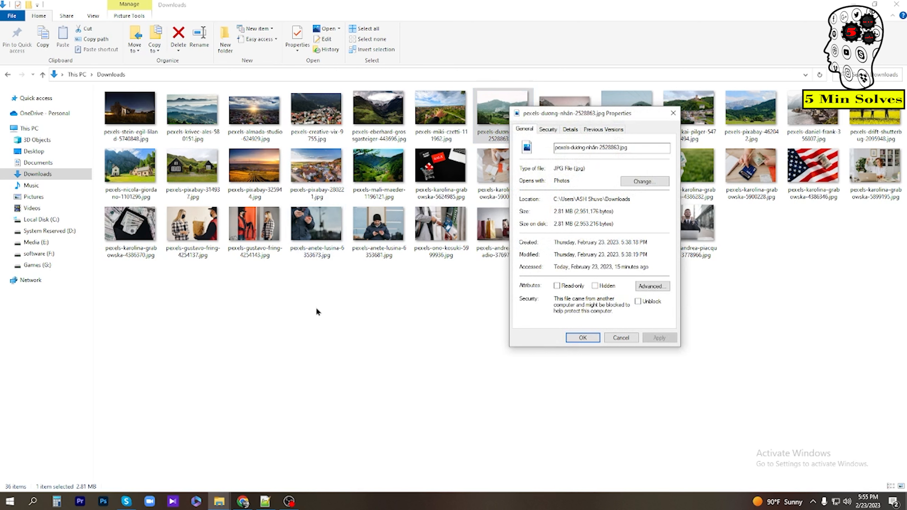
Step: Check the file properties of the misty mountains photo ending in 580151, and deselect the photo
right_click(212, 122)
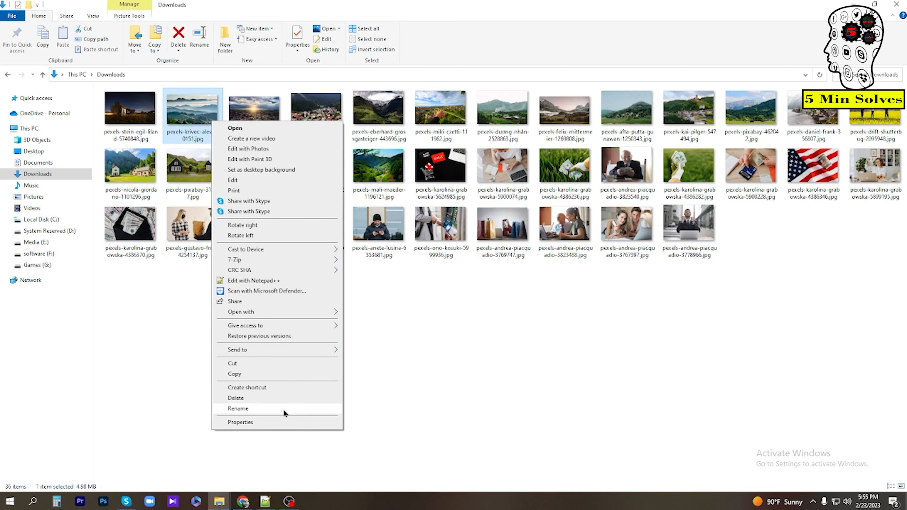
left_click(277, 421)
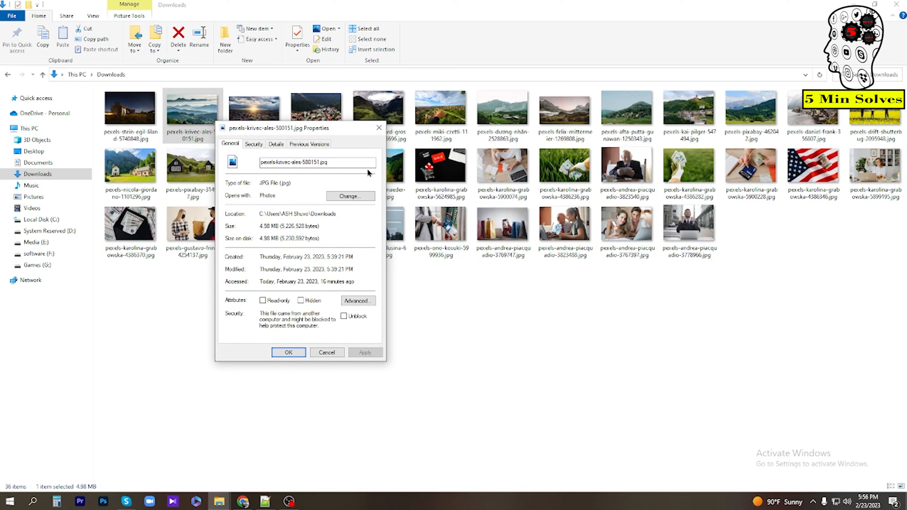
left_click(378, 127)
left_click(511, 452)
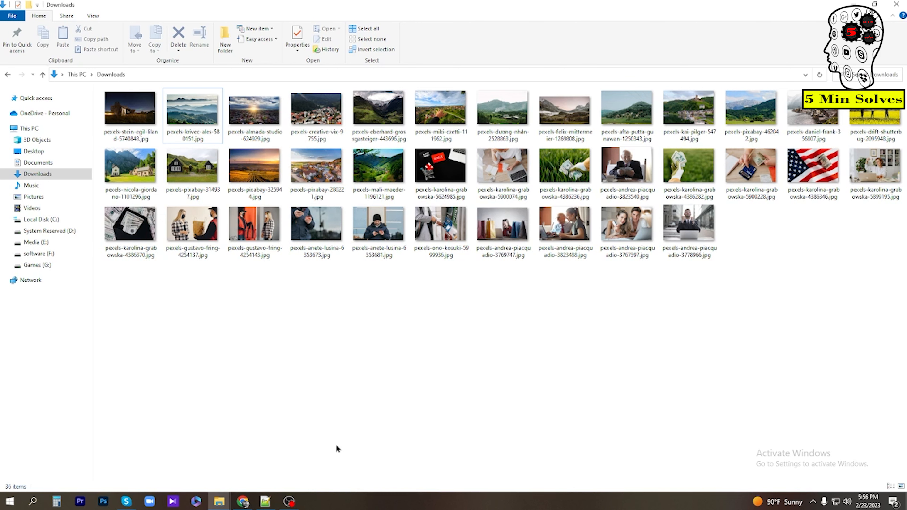
Step: Switch to Google Chrome, search for "faststone" and open the faststone.org website from the results
left_click(244, 501)
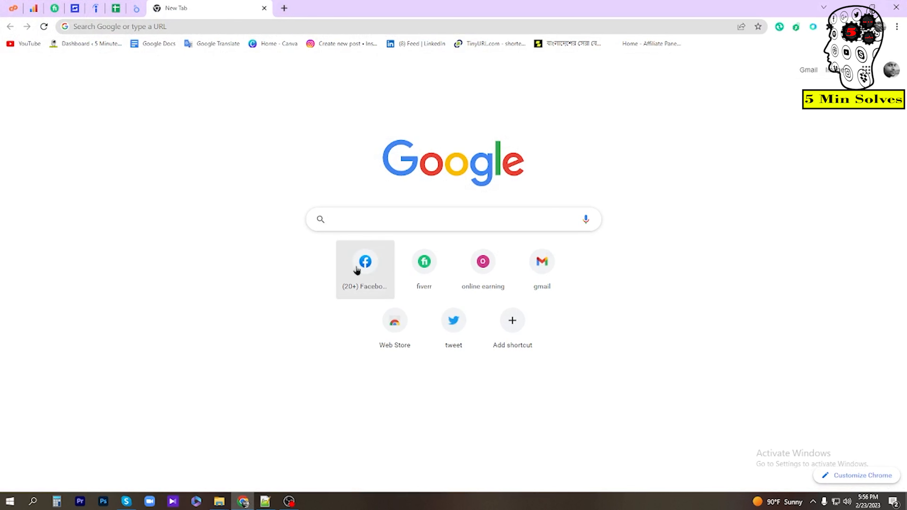
left_click(366, 224)
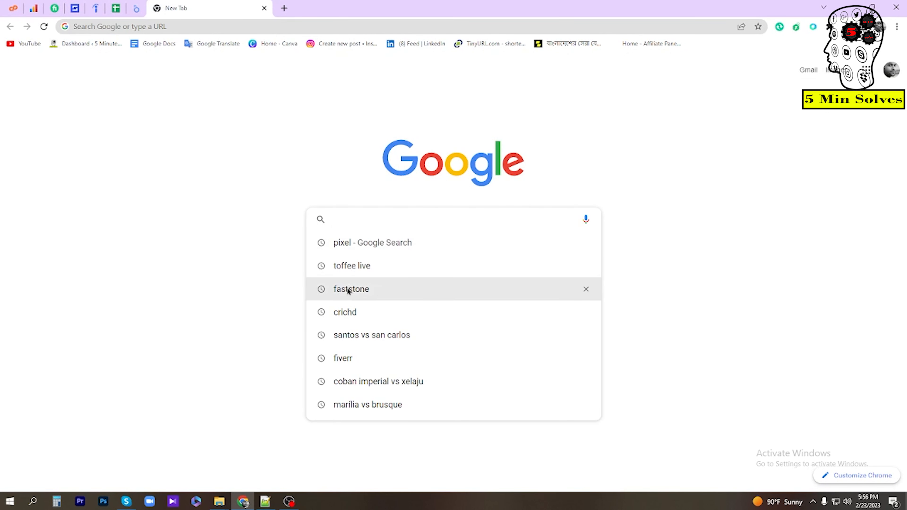
left_click(376, 290)
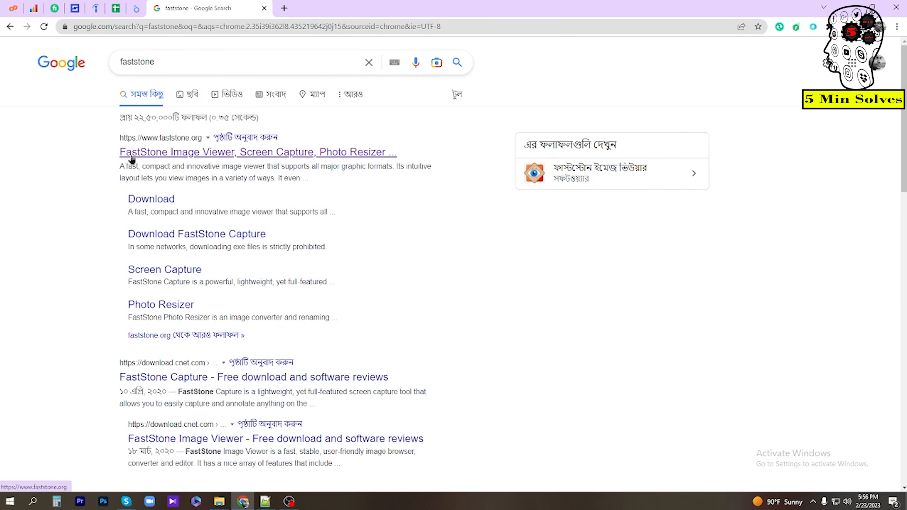
left_click(267, 158)
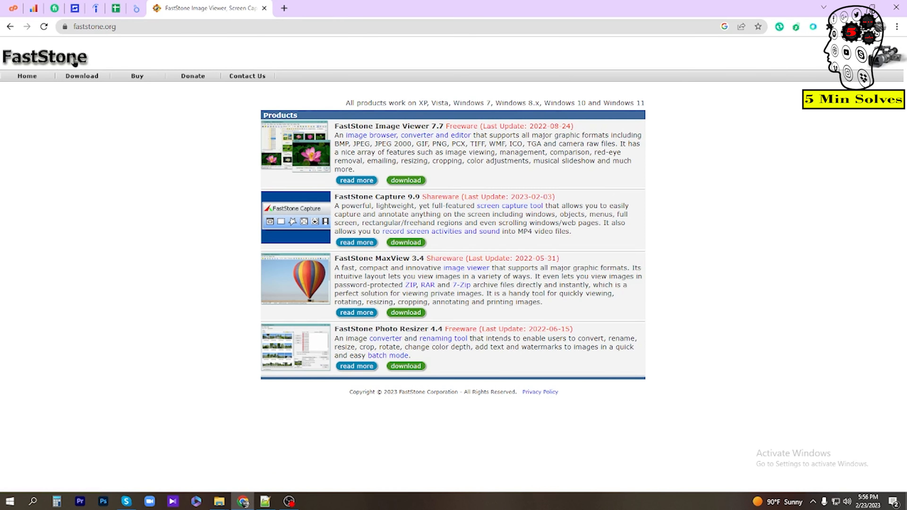
left_click_drag(59, 57, 1, 56)
left_click(89, 145)
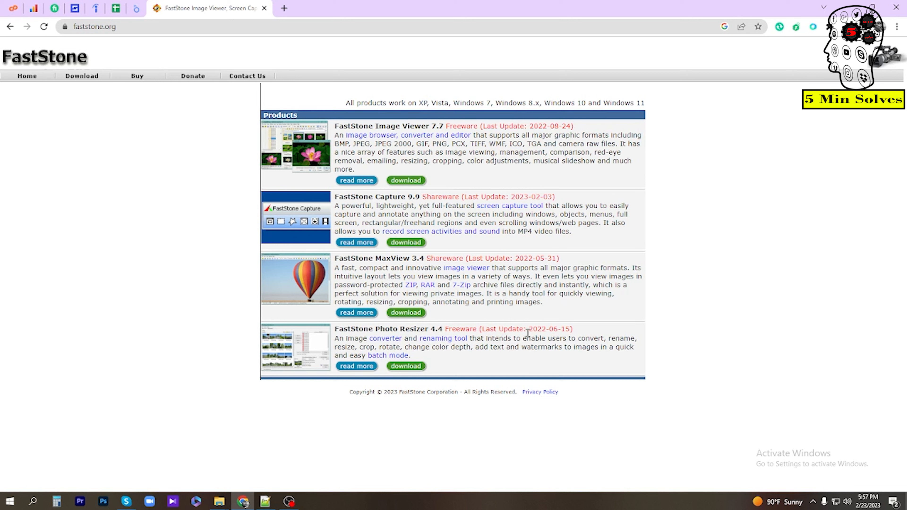
Step: Try to download the recommended exe installer of FastStone Photo Resizer 4.4 from its download page
left_click(406, 370)
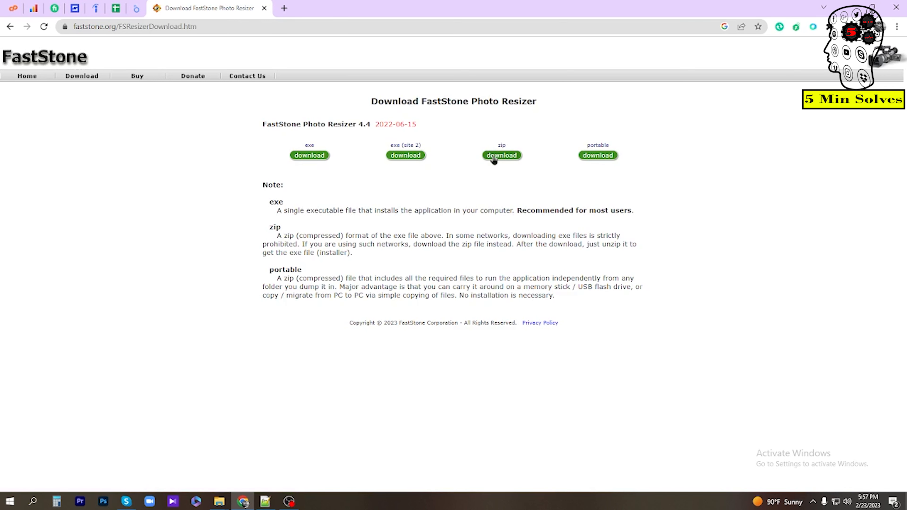
left_click(309, 155)
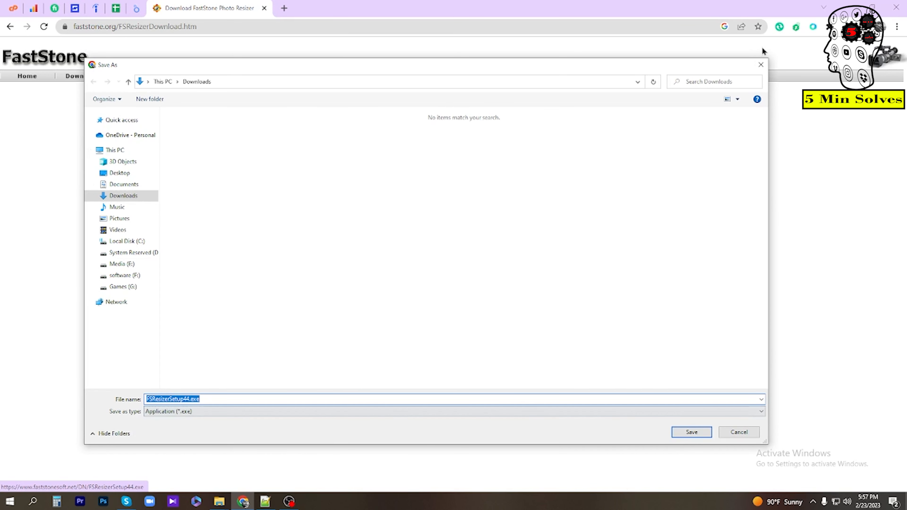
left_click(760, 65)
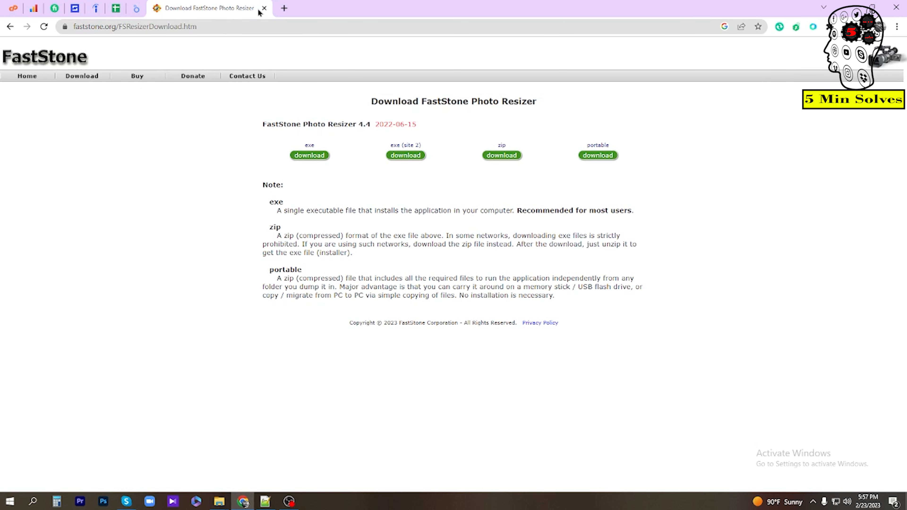
Step: Close the browser, minimize the Downloads window and launch FastStone Photo Resizer from the desktop
left_click(895, 6)
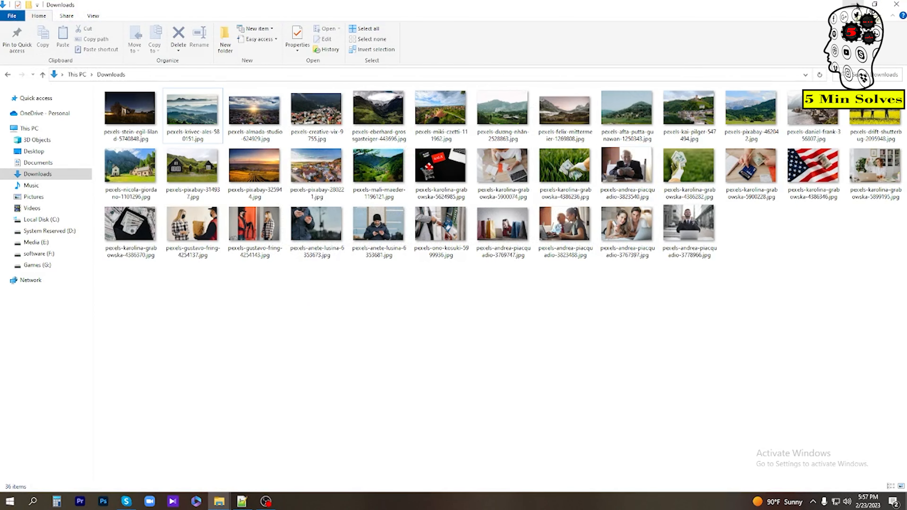
left_click(855, 4)
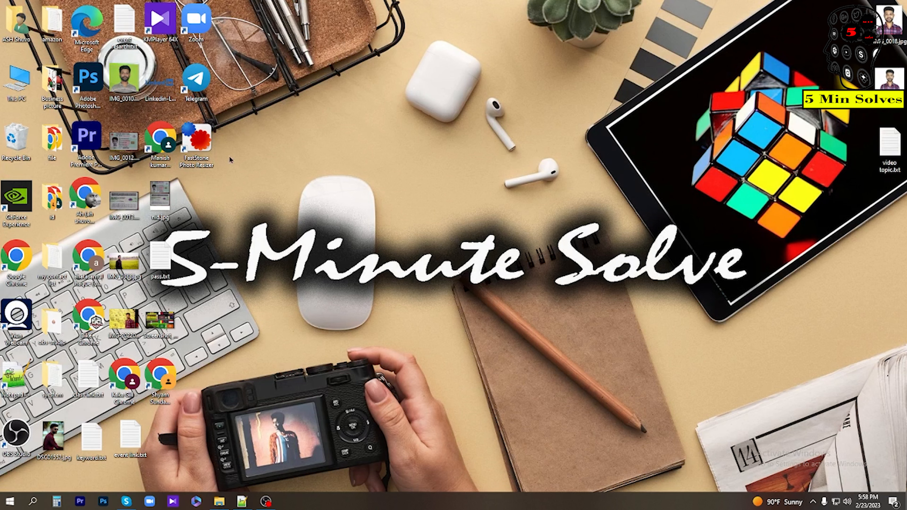
double_click(196, 143)
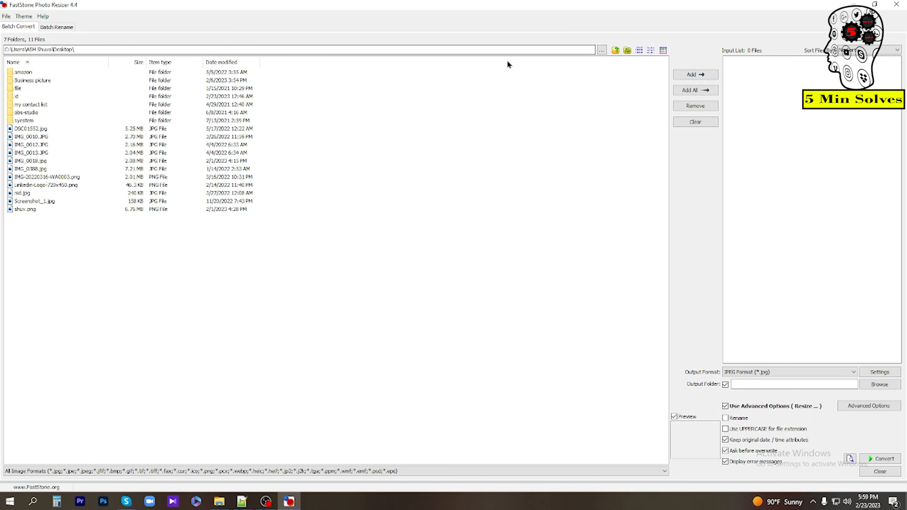
left_click(602, 51)
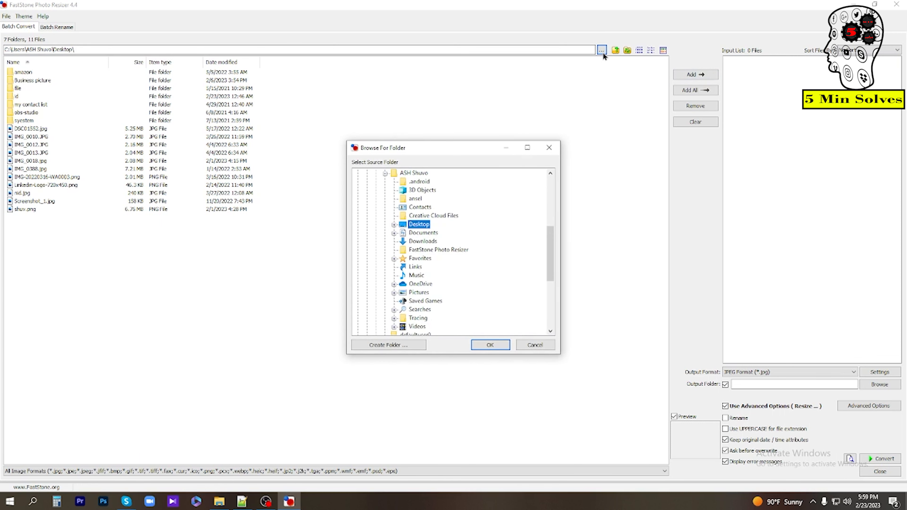
scroll(449, 273, "up", 6)
left_click(549, 147)
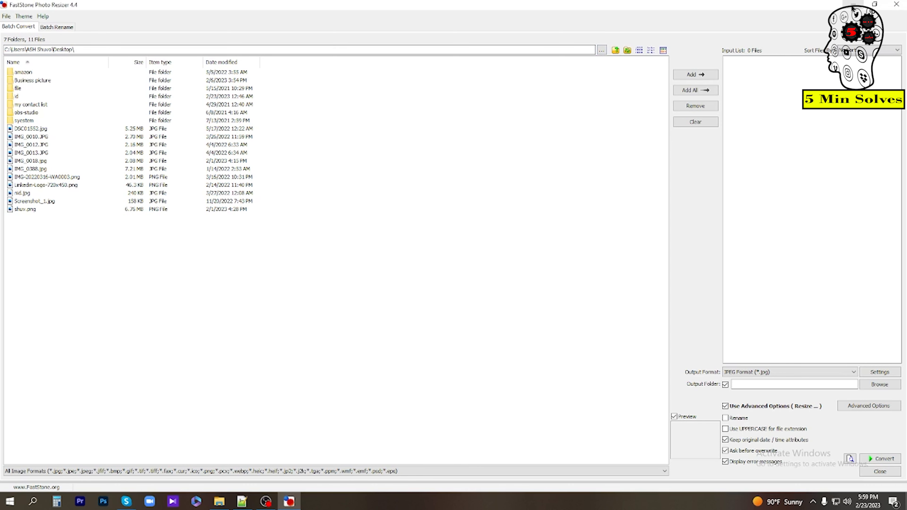
Step: Switch to the Downloads folder in File Explorer and check the combined file size of all its photos
left_click(219, 501)
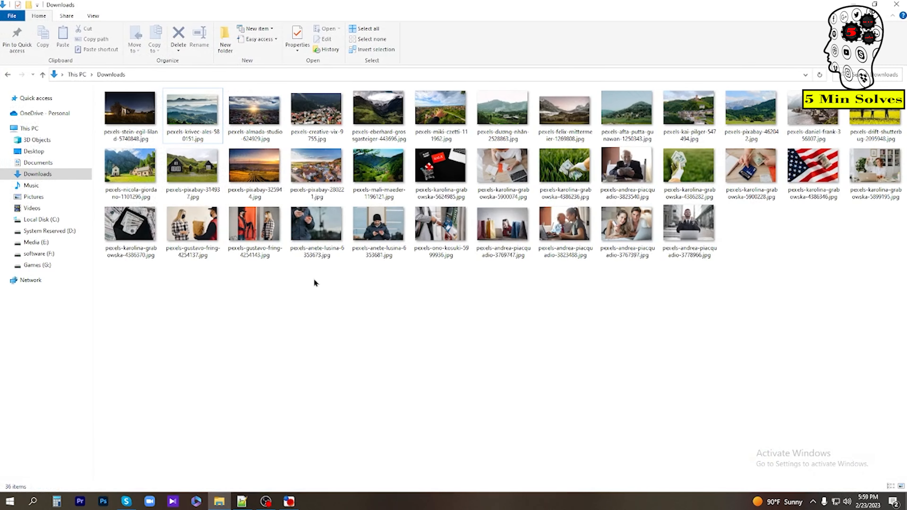
left_click_drag(904, 373, 85, 98)
right_click(205, 125)
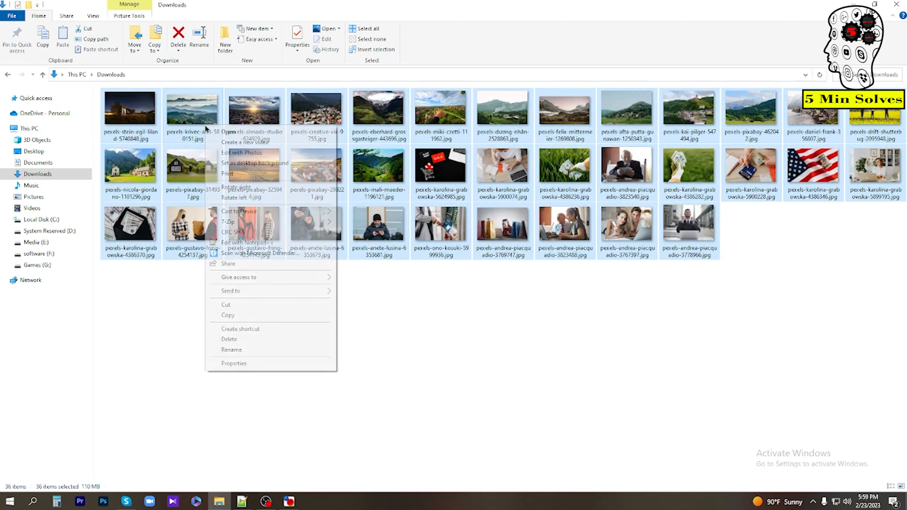
left_click(257, 363)
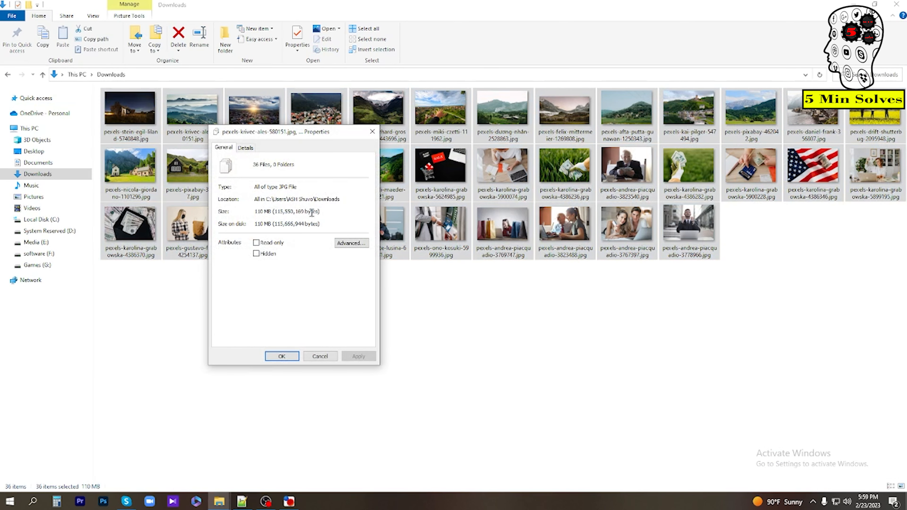
left_click(373, 133)
left_click(538, 370)
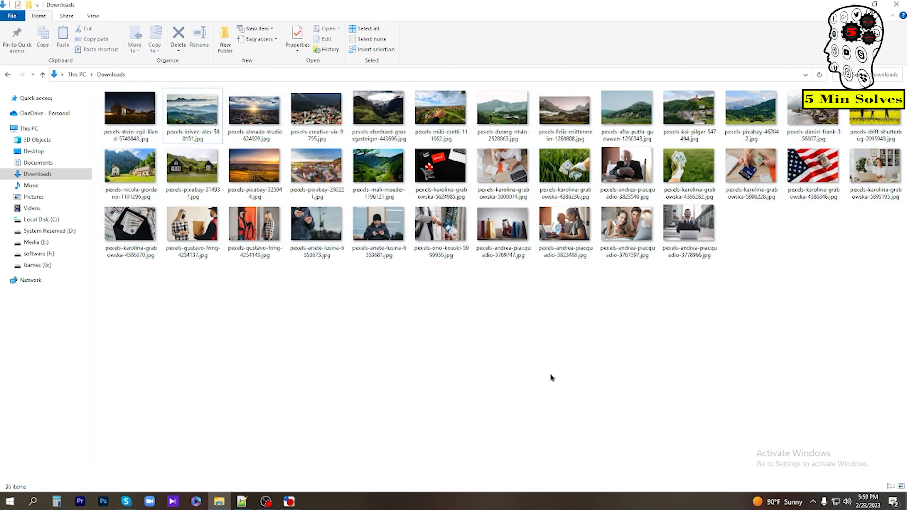
Step: Add all photos from the Downloads folder to the FastStone Photo Resizer input list and close the folder window
left_click_drag(890, 372, 106, 76)
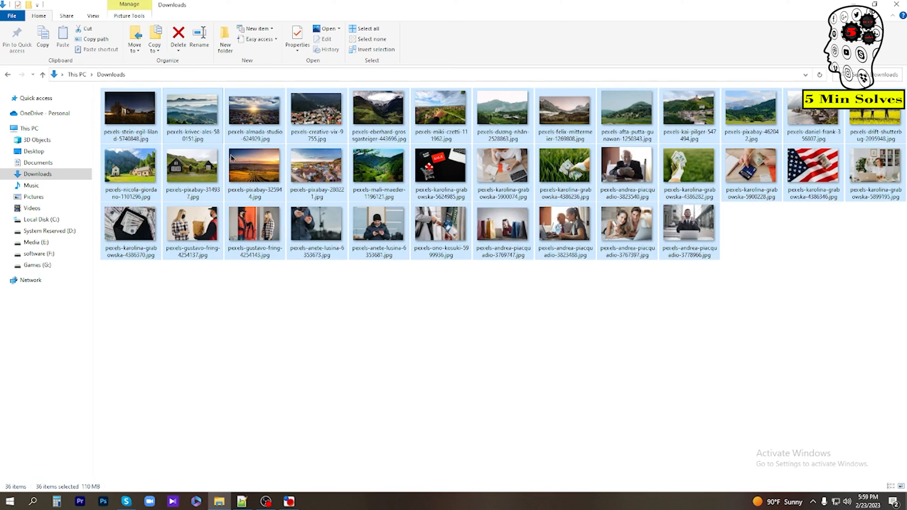
left_click(874, 4)
left_click_drag(576, 10, 396, 95)
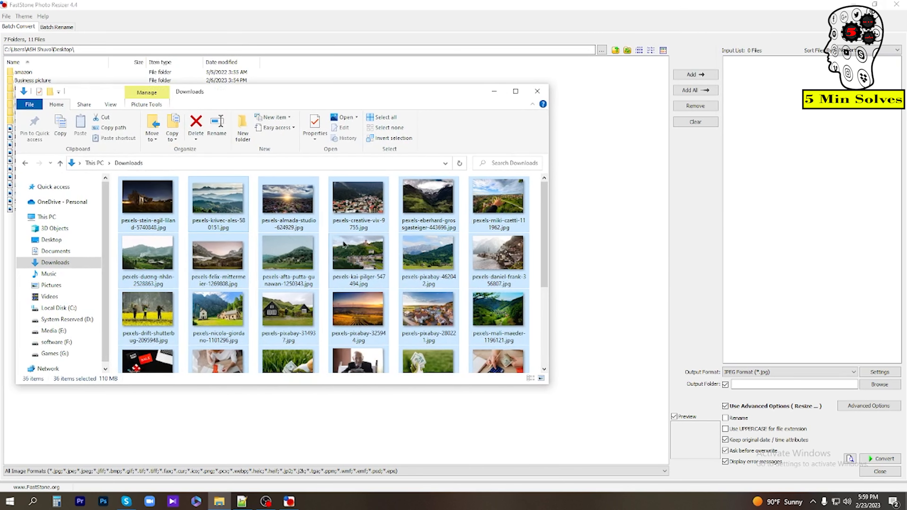
left_click_drag(279, 205, 825, 147)
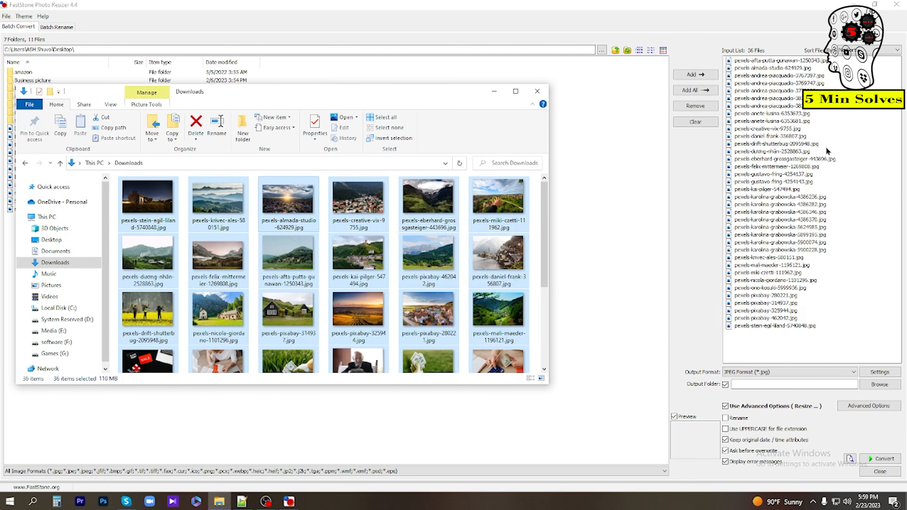
left_click(537, 91)
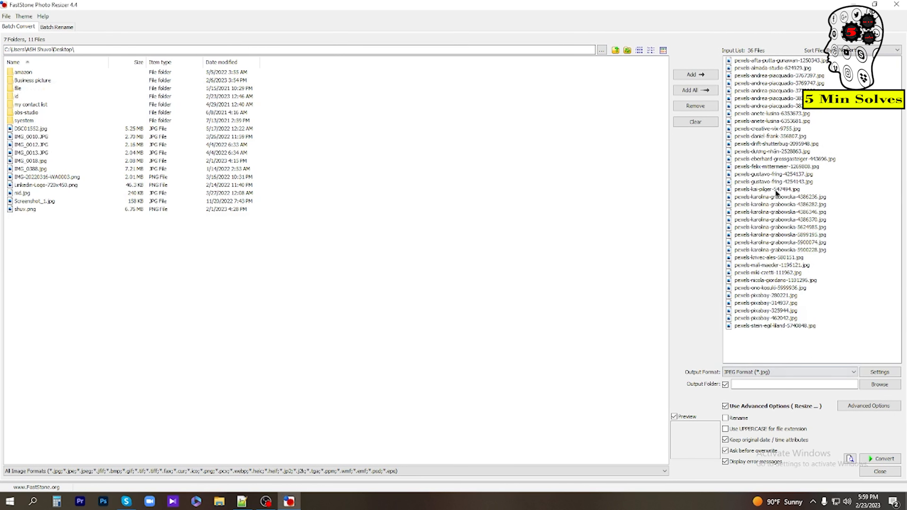
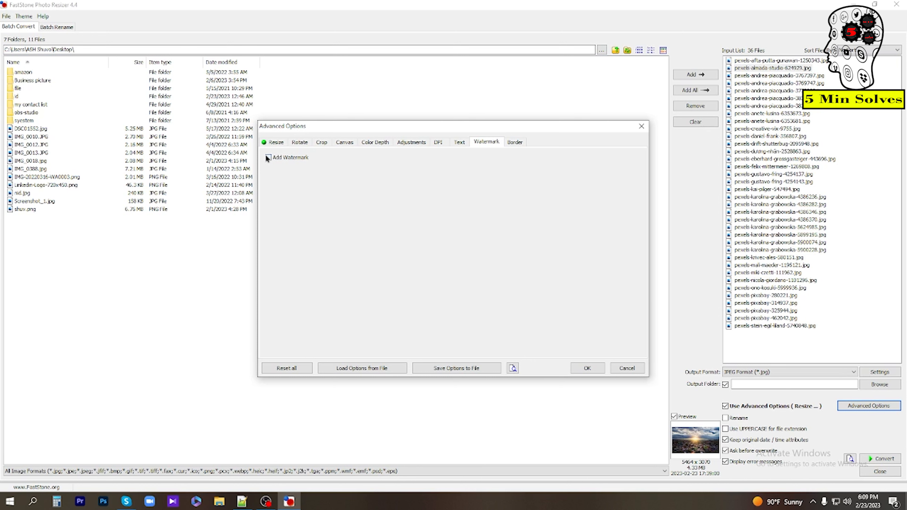
Step: Try the FSLogo.png watermark in the bottom-right position at XY offset -13, -4, and turn the watermark off
mouse_move(595, 349)
left_mouse_down()
mouse_move(561, 330)
mouse_move(594, 345)
left_mouse_up()
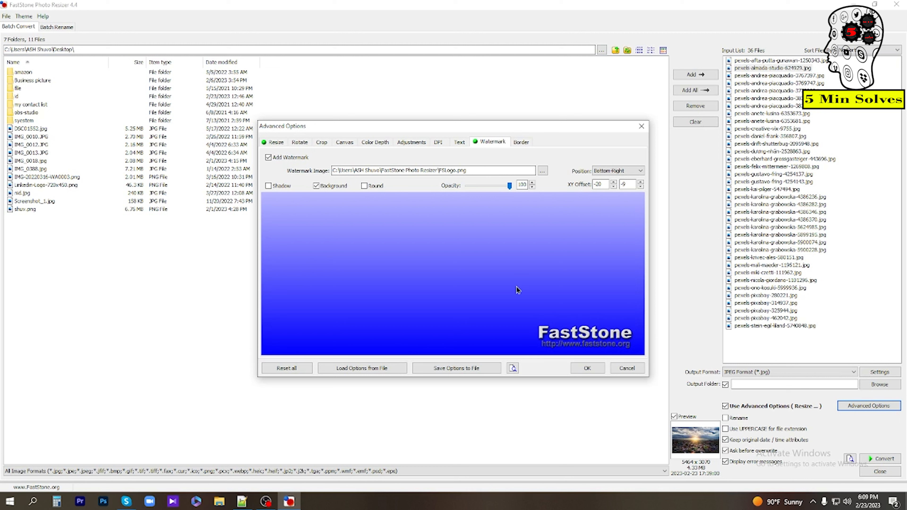
mouse_move(569, 338)
left_mouse_down()
mouse_move(552, 318)
mouse_move(577, 321)
mouse_move(572, 335)
left_mouse_up()
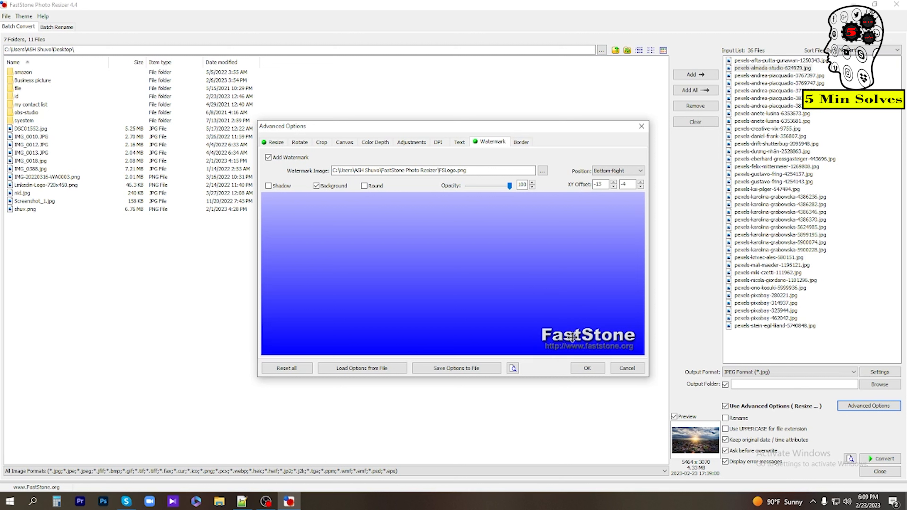
left_click(268, 157)
Step: Turn on border effects for the batch in the advanced options
left_click(513, 144)
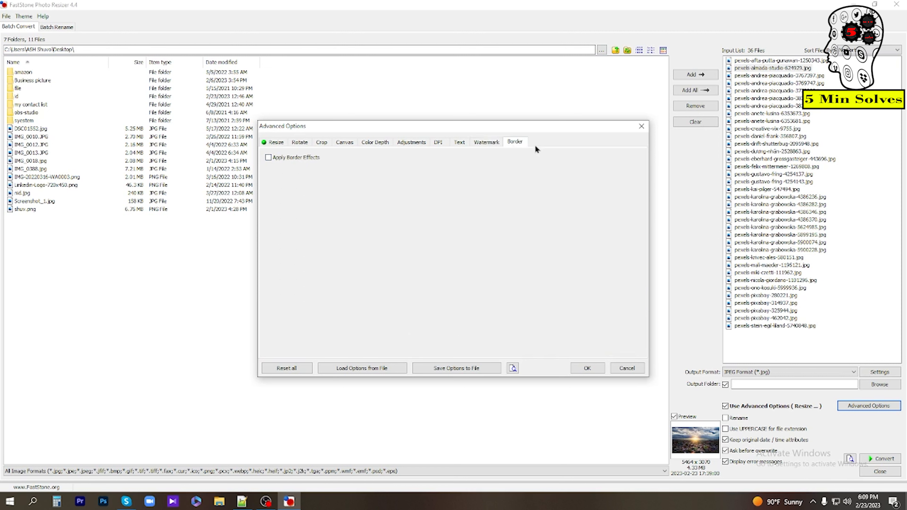
left_click(268, 158)
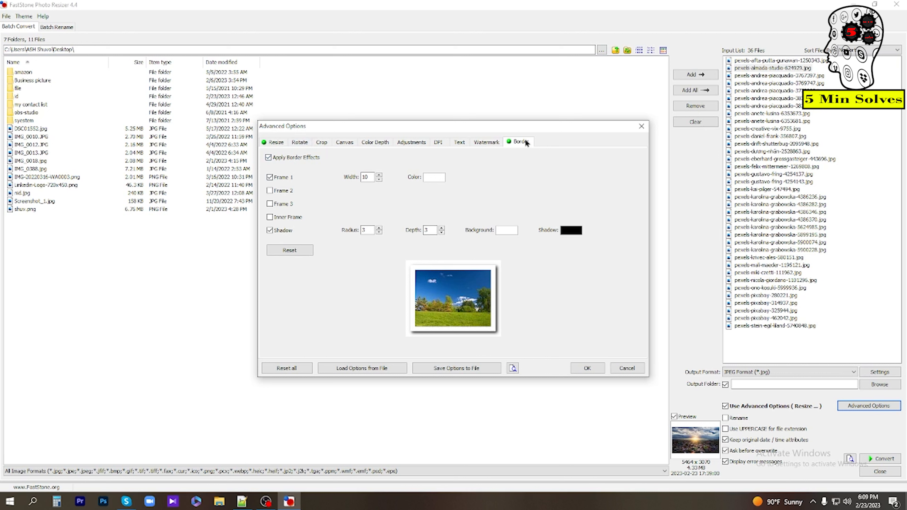
Step: Turn off border effects for the batch and accept the advanced options with resizing at 80 percent
left_click(268, 157)
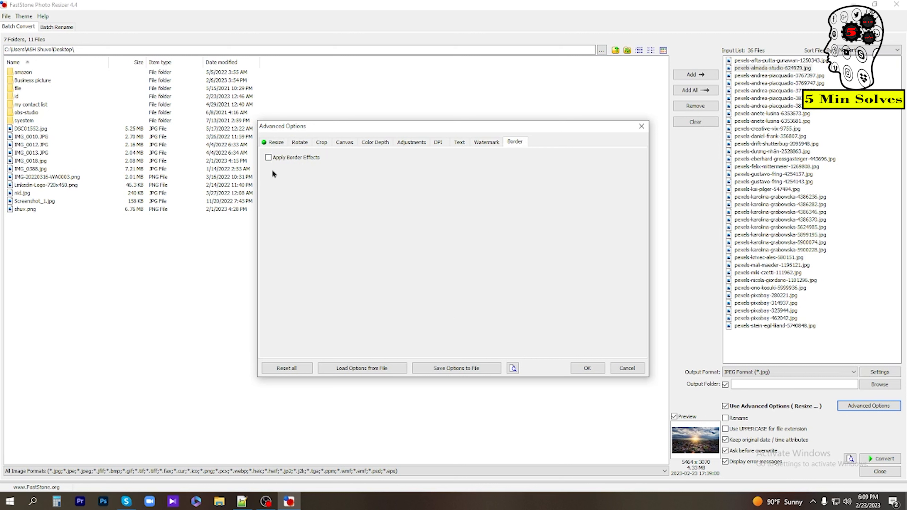
left_click(263, 143)
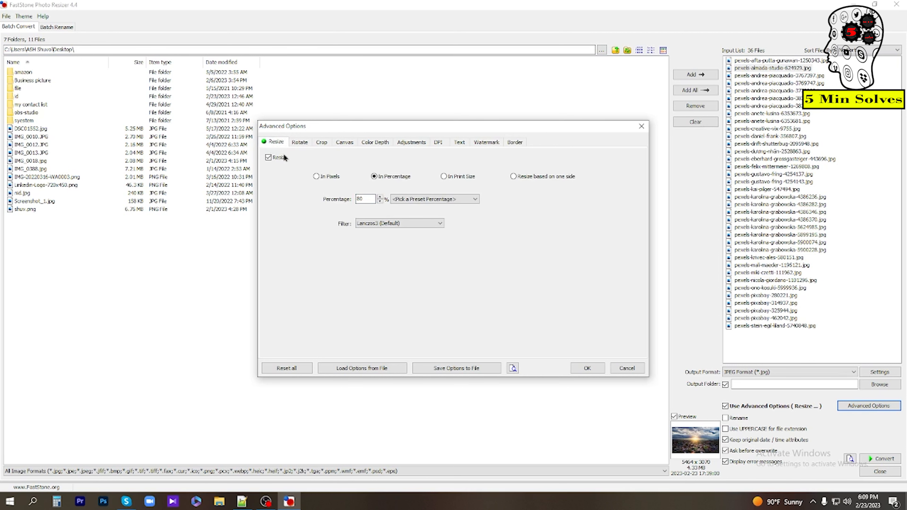
left_click(587, 366)
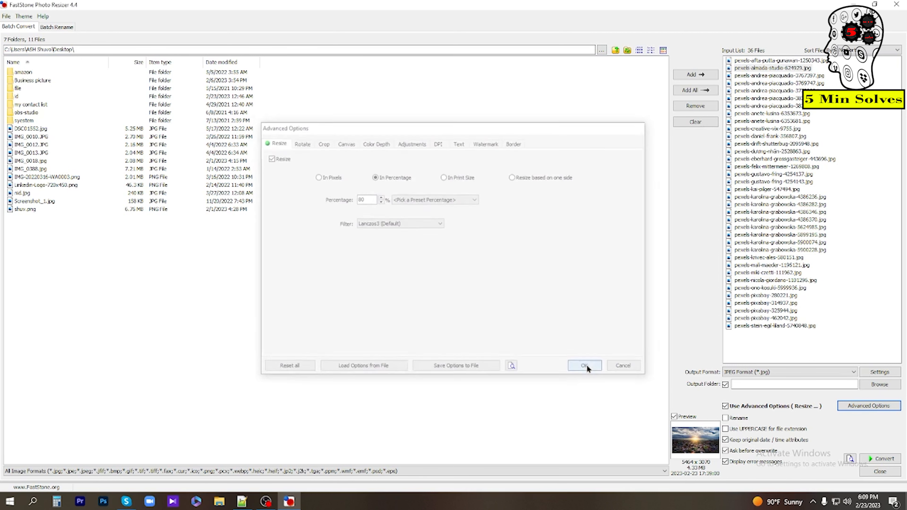
Step: Preview the conversion of the first photo in the input list and compare its dimensions and file size before and after
right_click(748, 62)
left_click(787, 66)
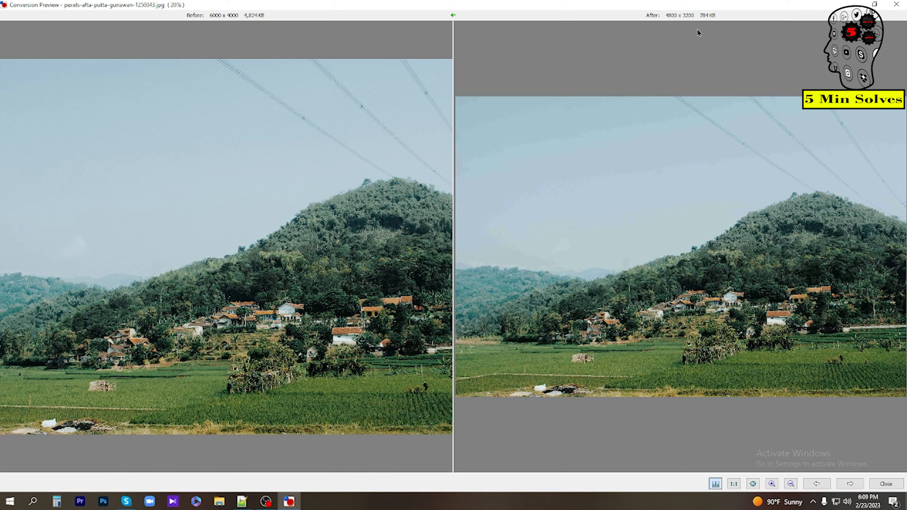
scroll(707, 22, "up", 3)
scroll(708, 22, "down", 1)
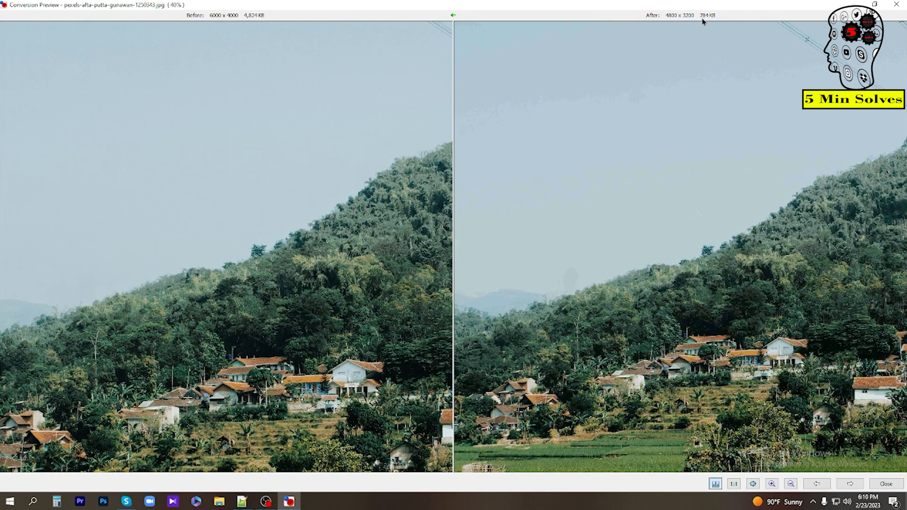
scroll(597, 229, "down", 2)
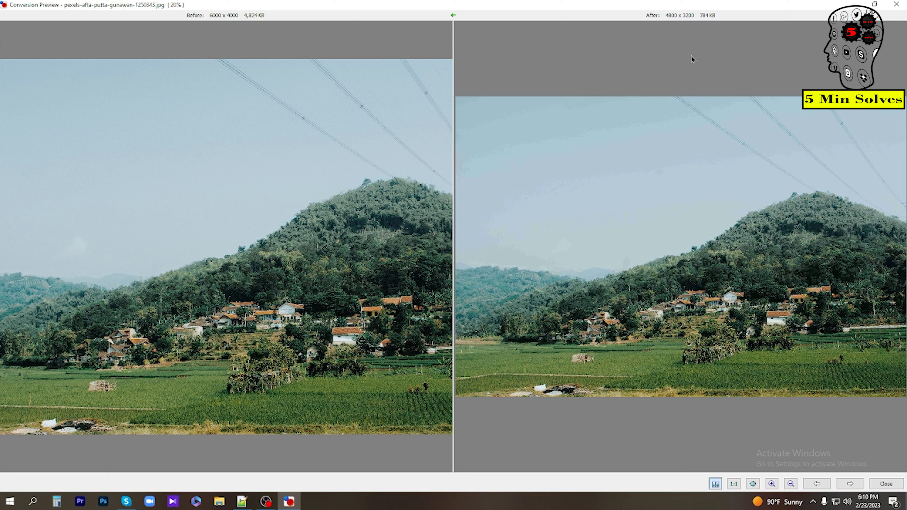
scroll(445, 233, "up", 3)
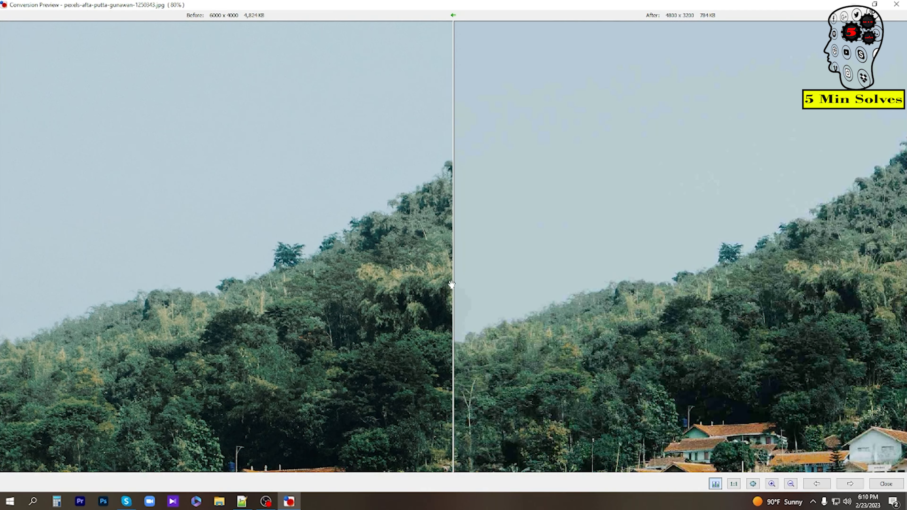
Step: Compare the detail of the hillside, houses and field in the before and after previews, and close the conversion preview
left_click_drag(542, 288, 519, 162)
scroll(603, 223, "up", 1)
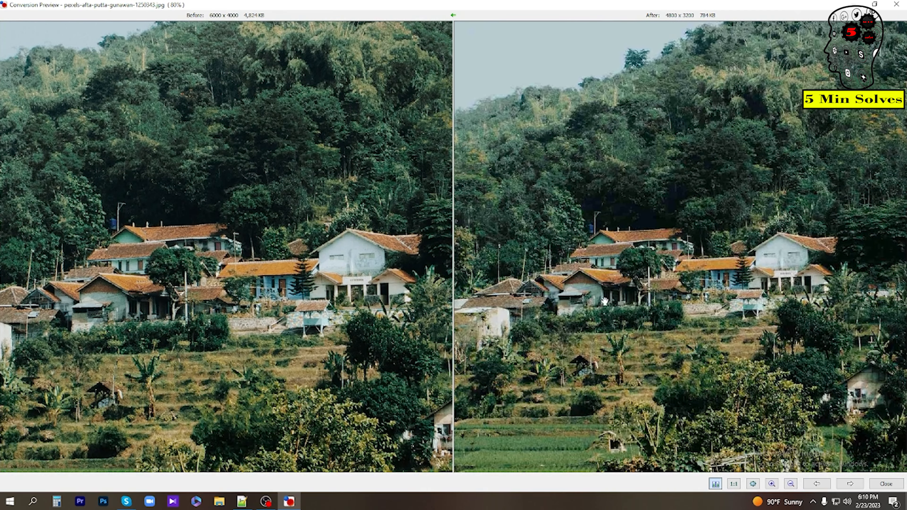
scroll(435, 229, "down", 2)
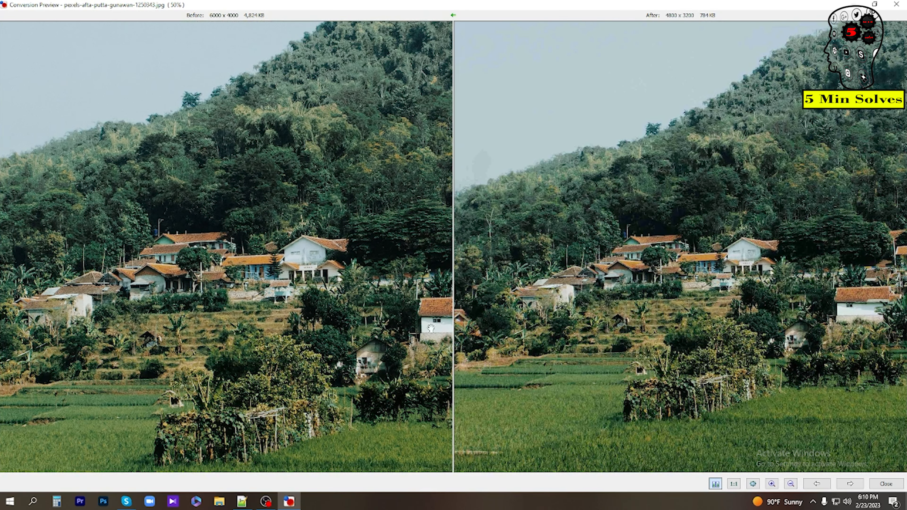
scroll(484, 281, "down", 1)
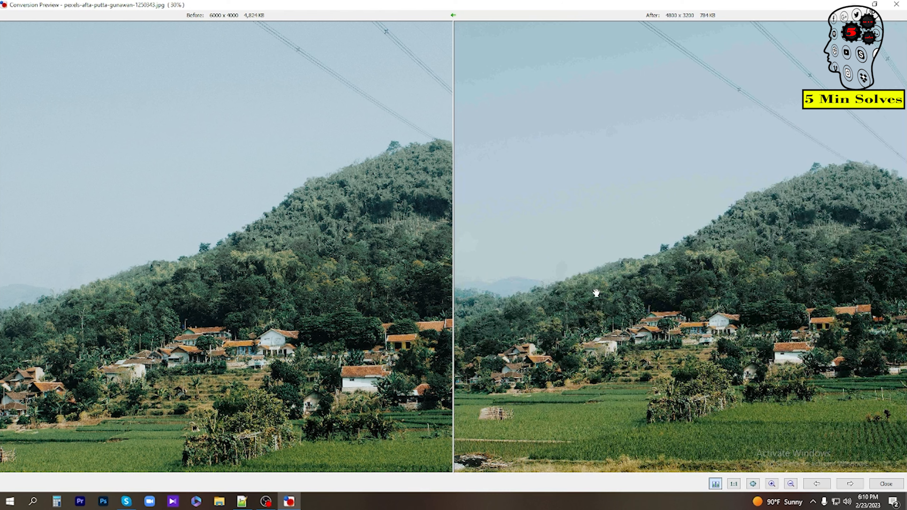
scroll(597, 296, "up", 2)
left_click_drag(654, 373, 534, 209)
left_click_drag(648, 352, 565, 243)
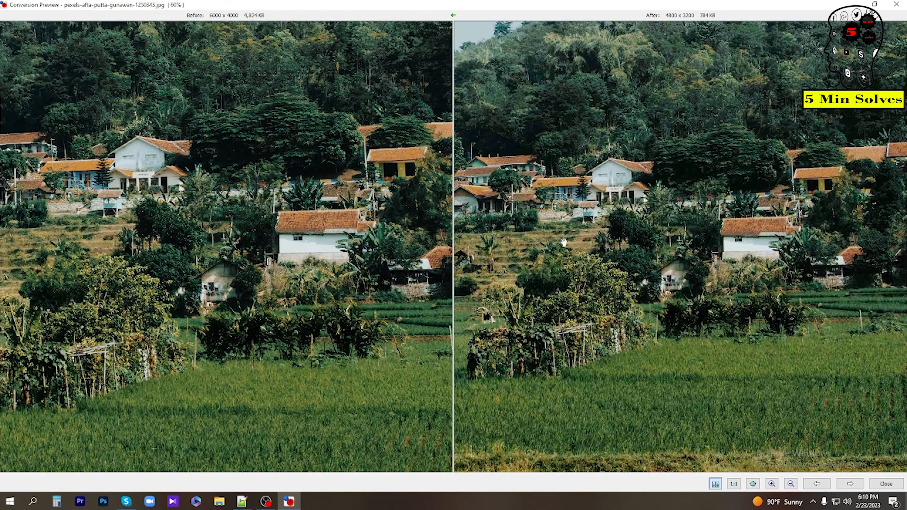
left_click_drag(636, 272, 582, 260)
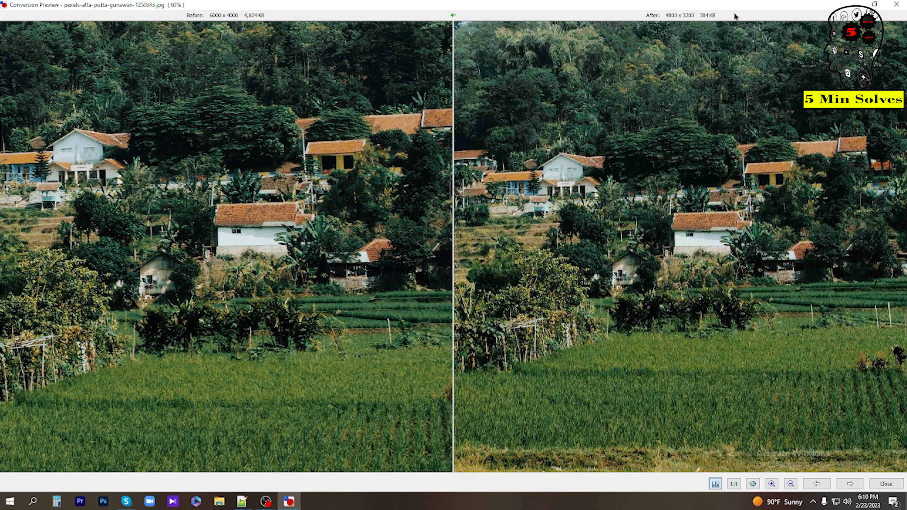
scroll(661, 226, "down", 2)
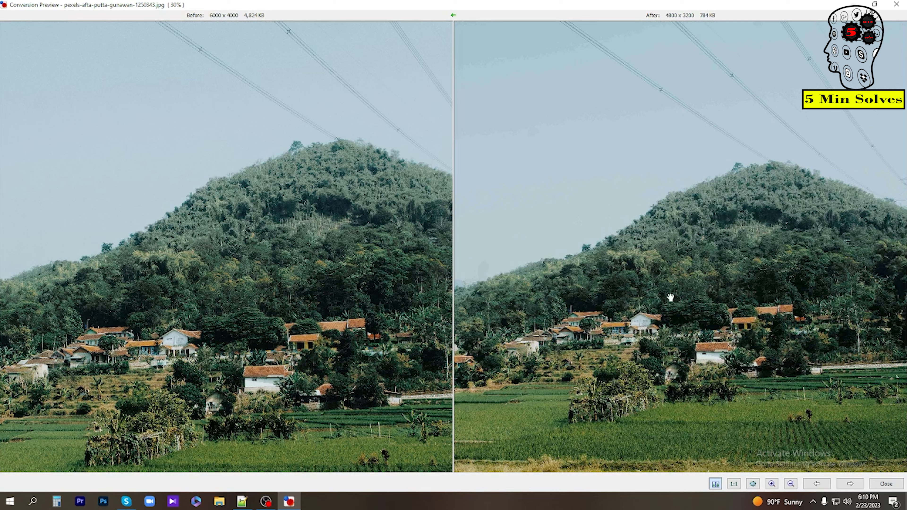
scroll(635, 318, "down", 2)
scroll(635, 317, "up", 2)
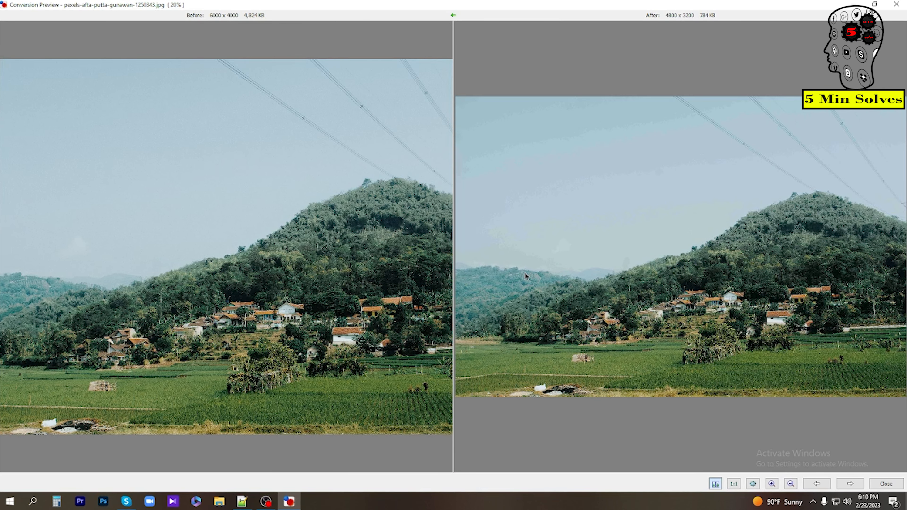
key("Escape")
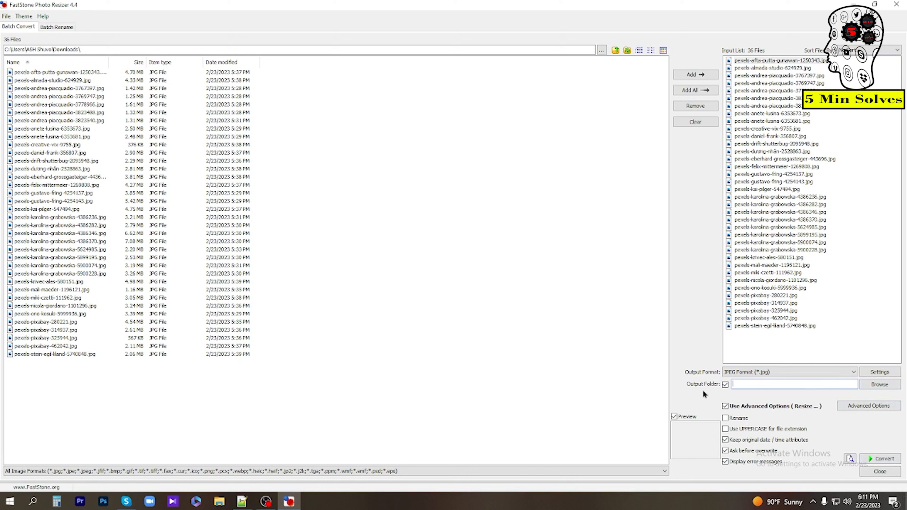
Step: Set the output folder for the batch to Downloads under This PC
left_click(867, 383)
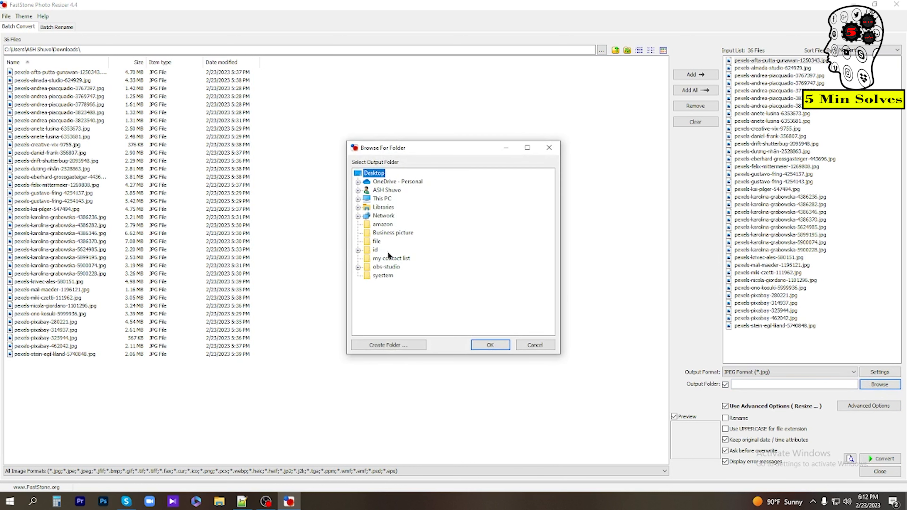
double_click(386, 190)
left_click(379, 207)
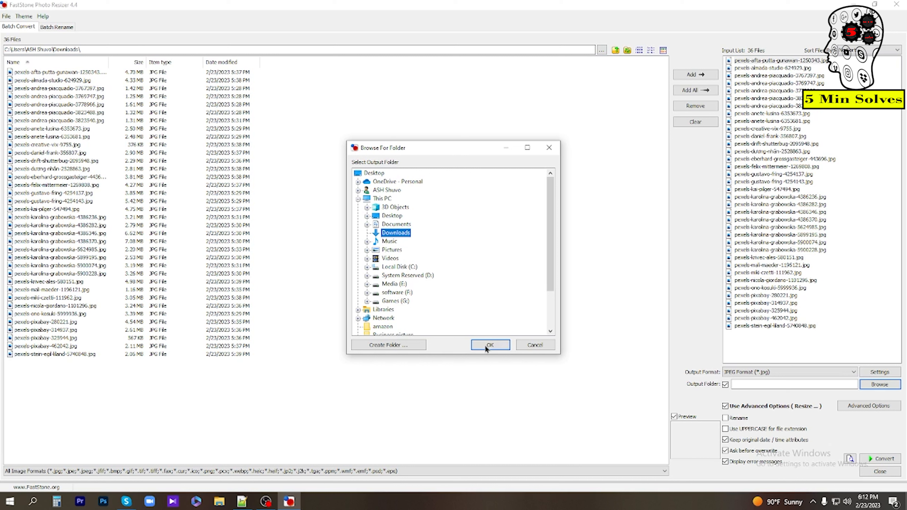
left_click(490, 345)
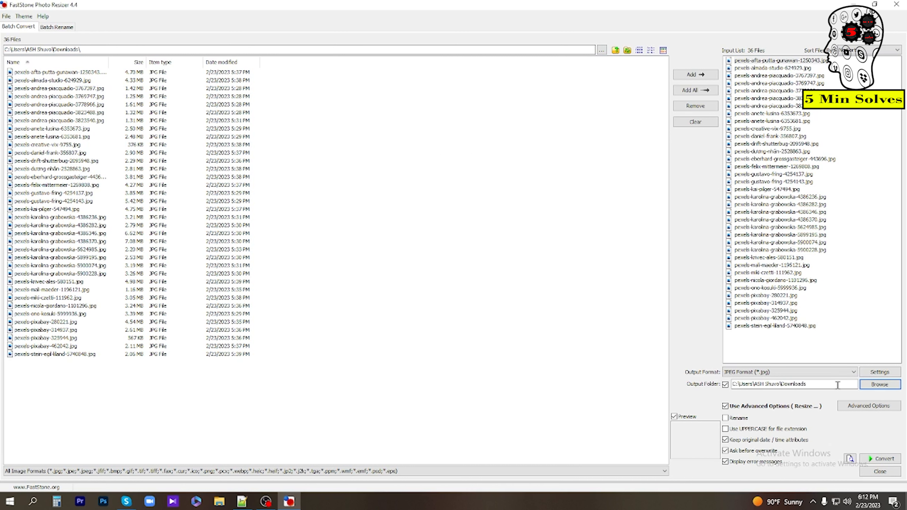
Step: Create a subfolder named New Folder inside Downloads and set it as the output folder
left_click(887, 388)
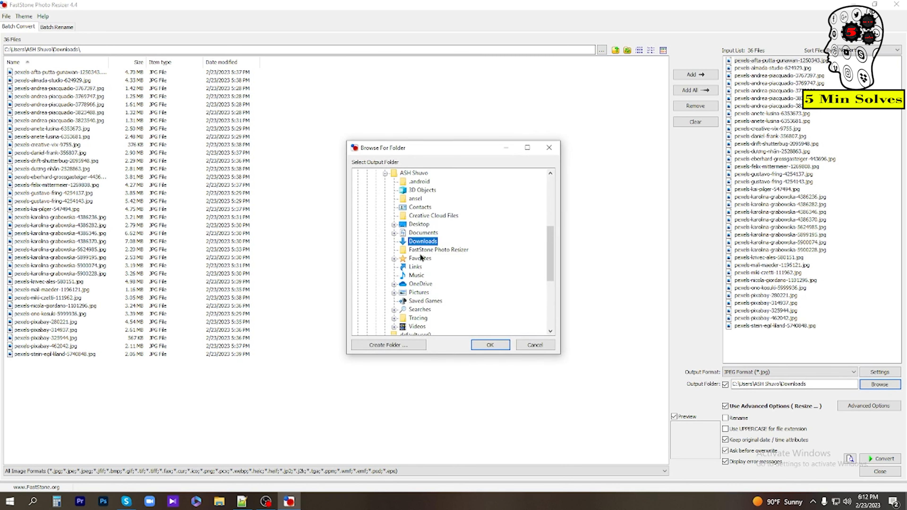
left_click(436, 241)
left_click(502, 243)
left_click(393, 344)
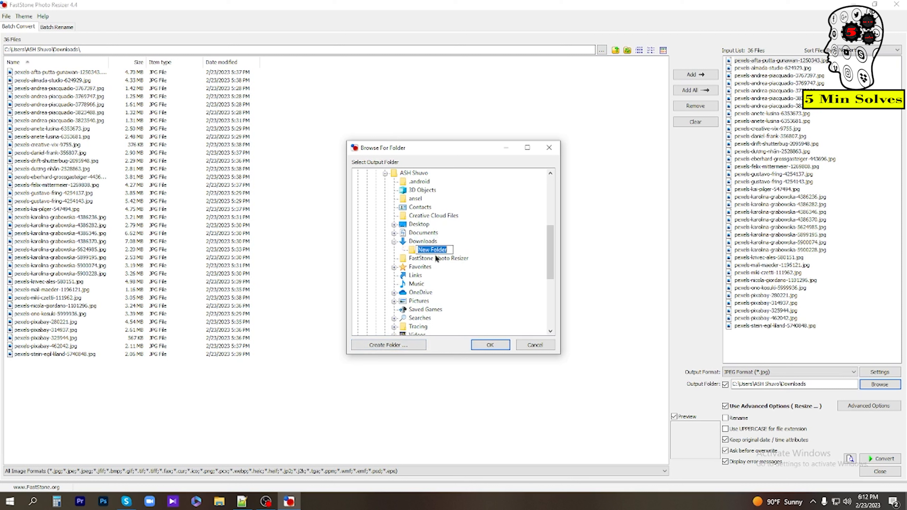
left_click(490, 344)
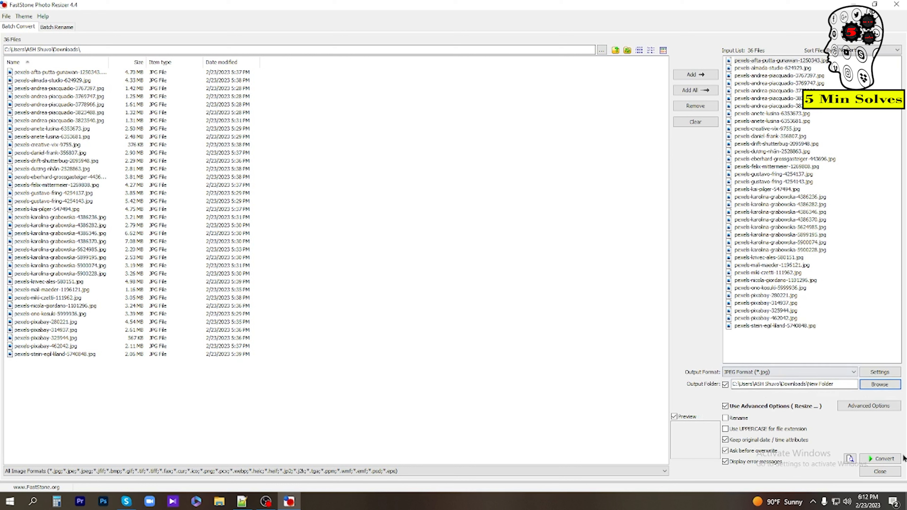
Step: Convert all photos in the input list and close the conversion report
left_click(871, 457)
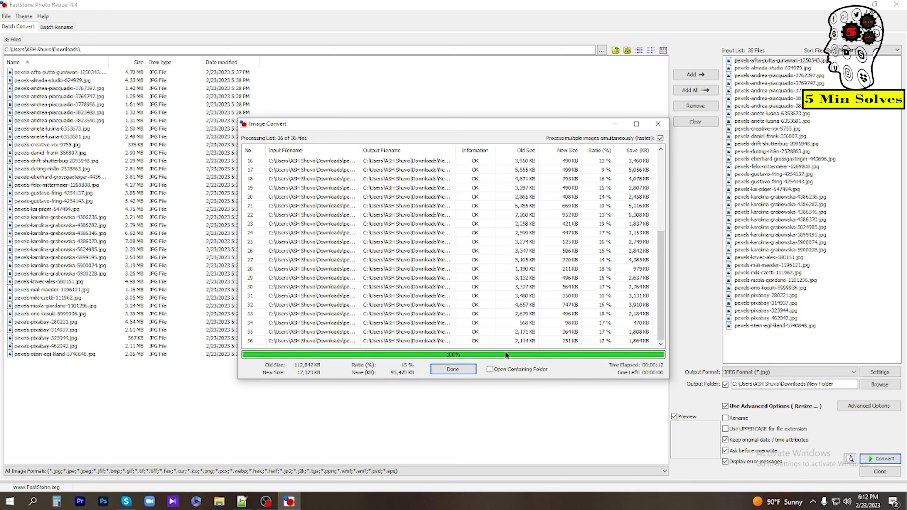
left_click(466, 369)
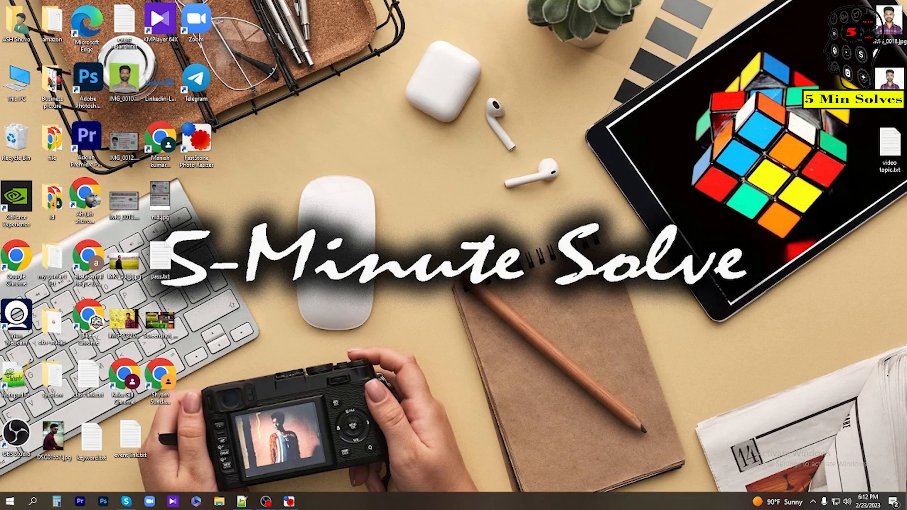
Step: Open Downloads in a maximized File Explorer window and check the combined file size of the original photos
left_click(219, 501)
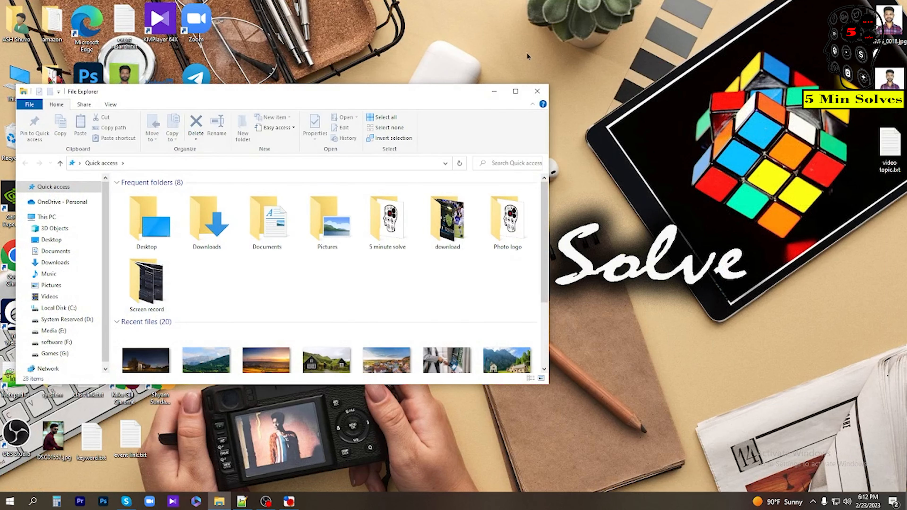
left_click(515, 92)
left_click(36, 177)
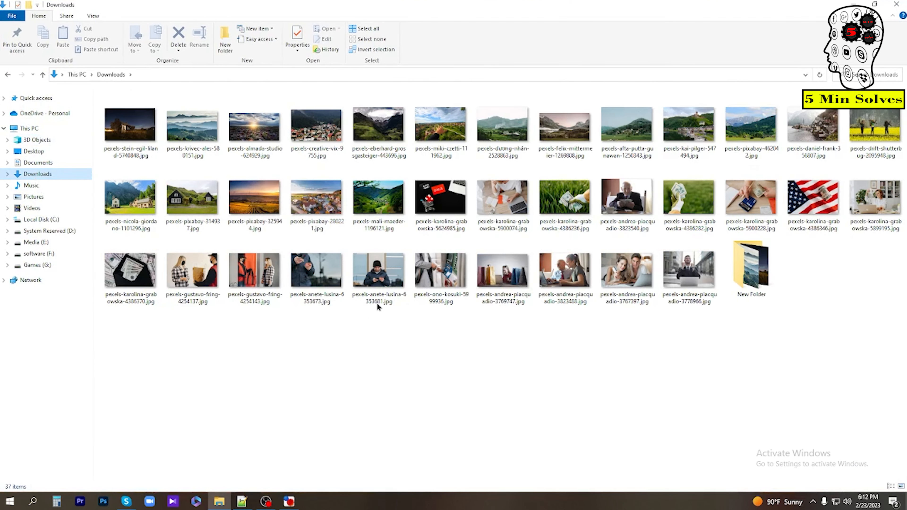
left_click_drag(861, 398, 77, 134)
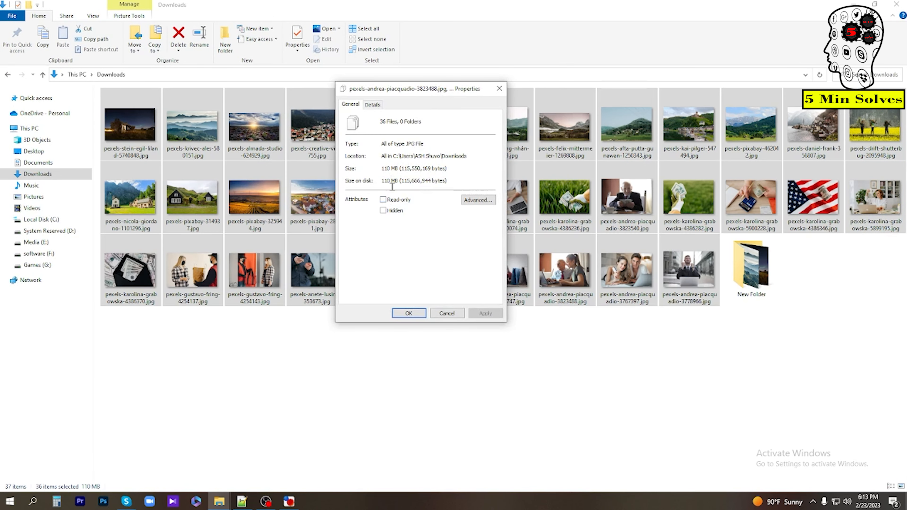
left_click(499, 88)
Step: Open New Folder inside Downloads and check the combined file size of all the resized photos
left_click(747, 313)
left_click(759, 275)
double_click(759, 275)
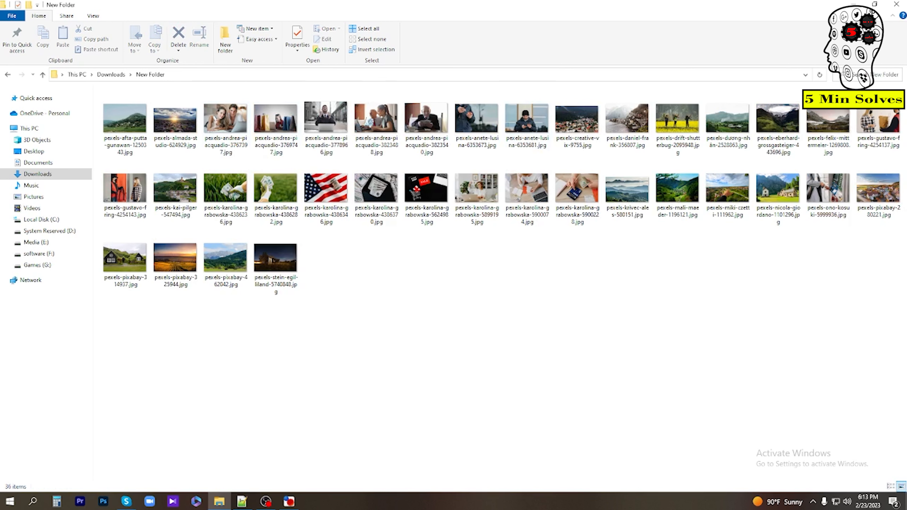
left_click_drag(902, 401, 136, 82)
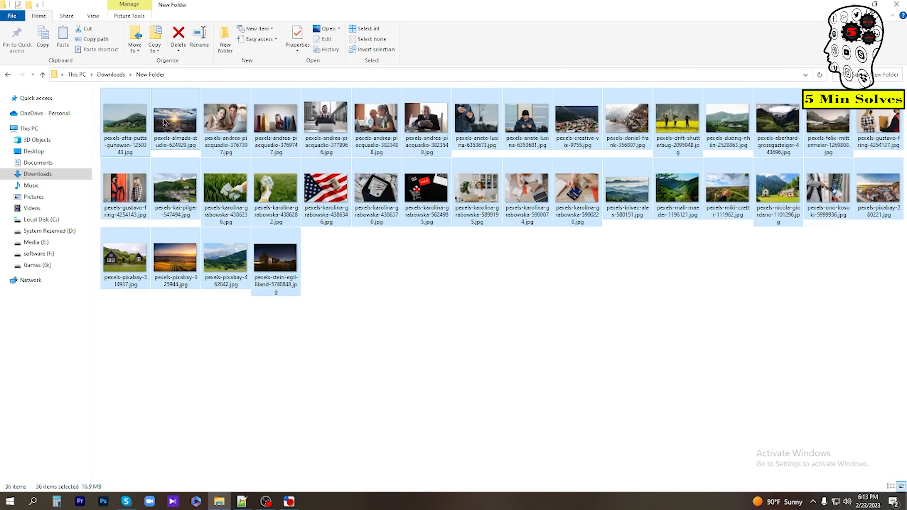
right_click(166, 120)
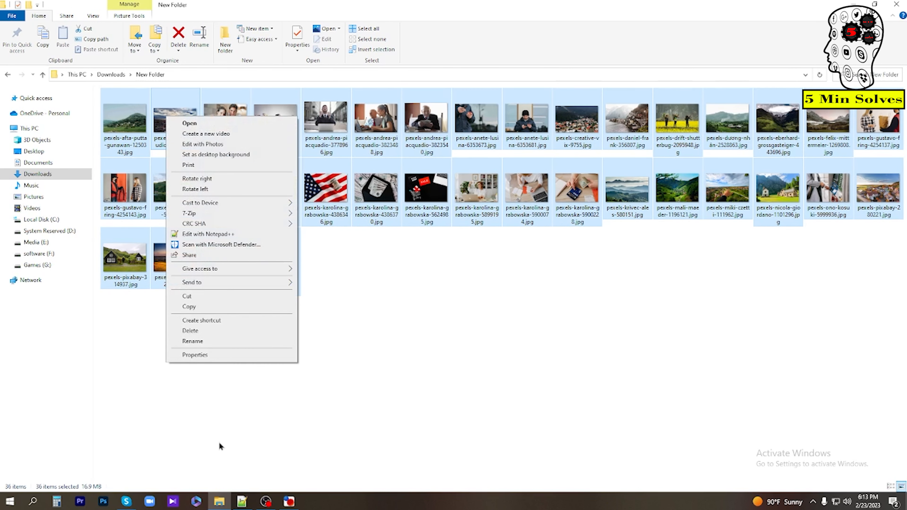
left_click(196, 356)
Step: View several resized photos from New Folder in the image viewer, inspect their quality up close, and close the viewer
double_click(175, 123)
key("Right")
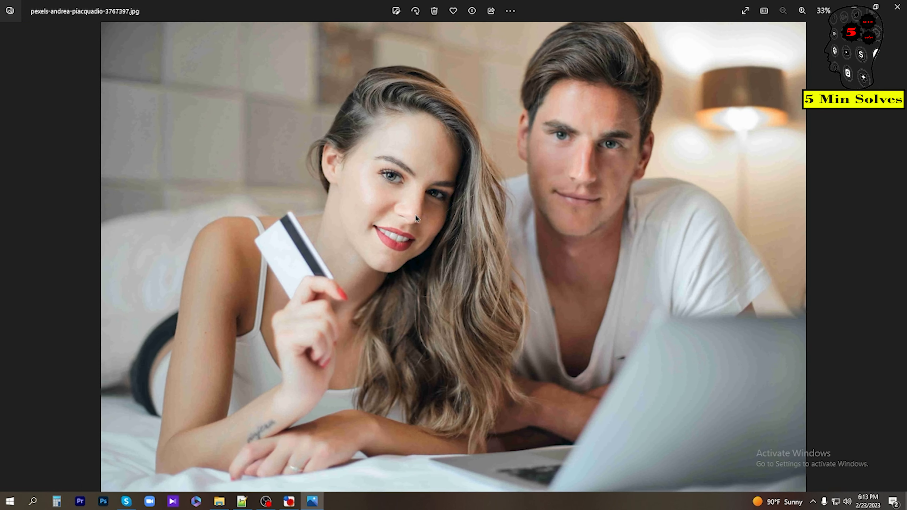
key("Right")
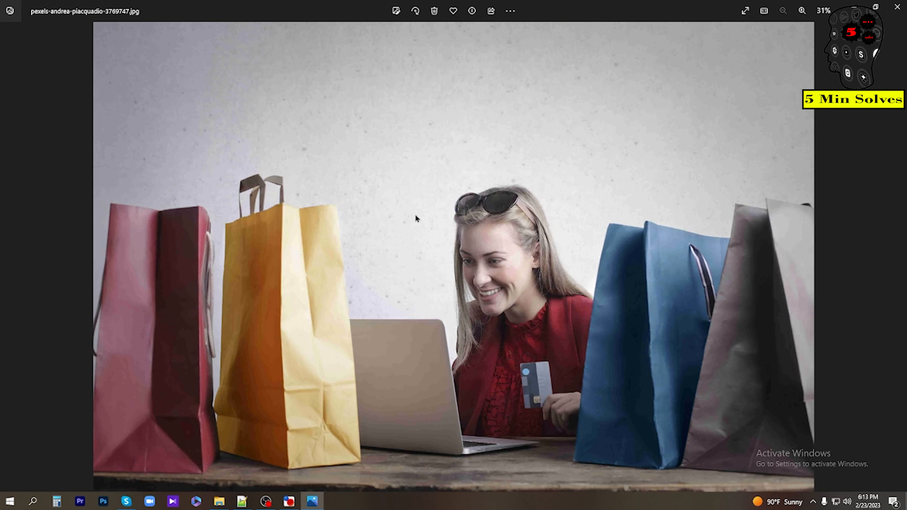
scroll(415, 215, "up", 1)
scroll(417, 218, "up", 1)
left_click(897, 7)
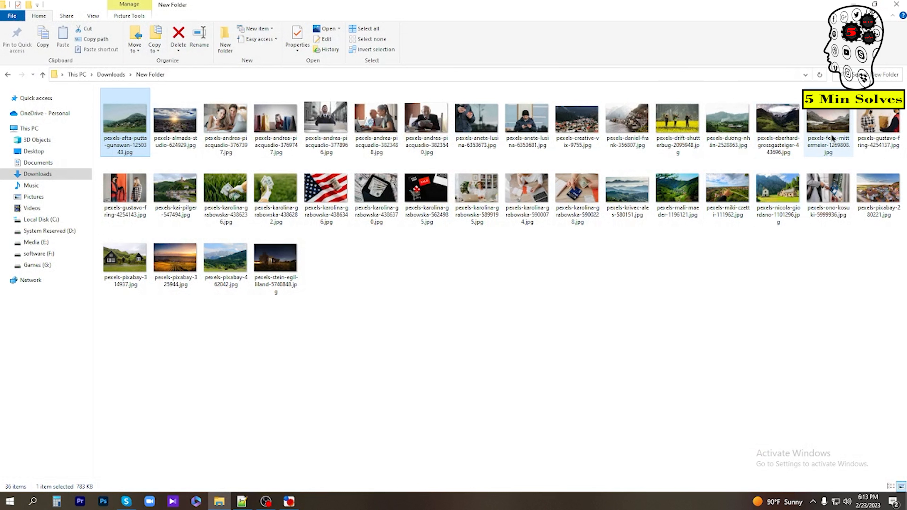